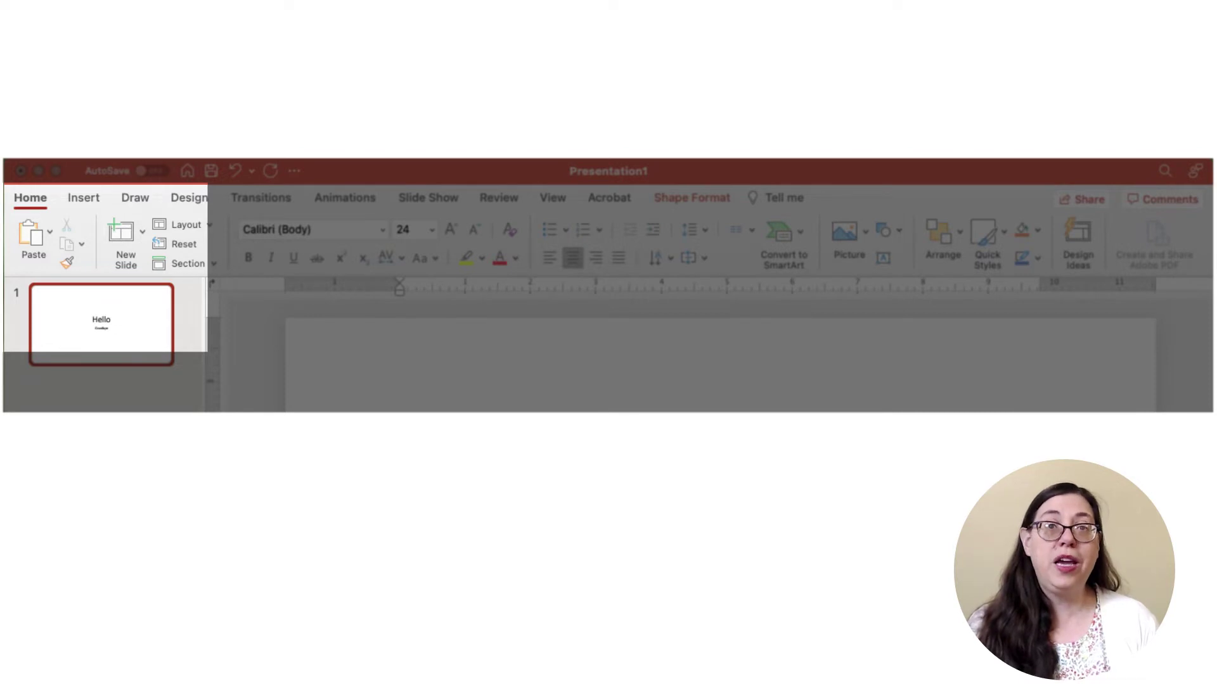
- Preview the paste options and the new-slide and current-slide layout galleries
{"action": "left_click", "coordinate": [49, 231]}
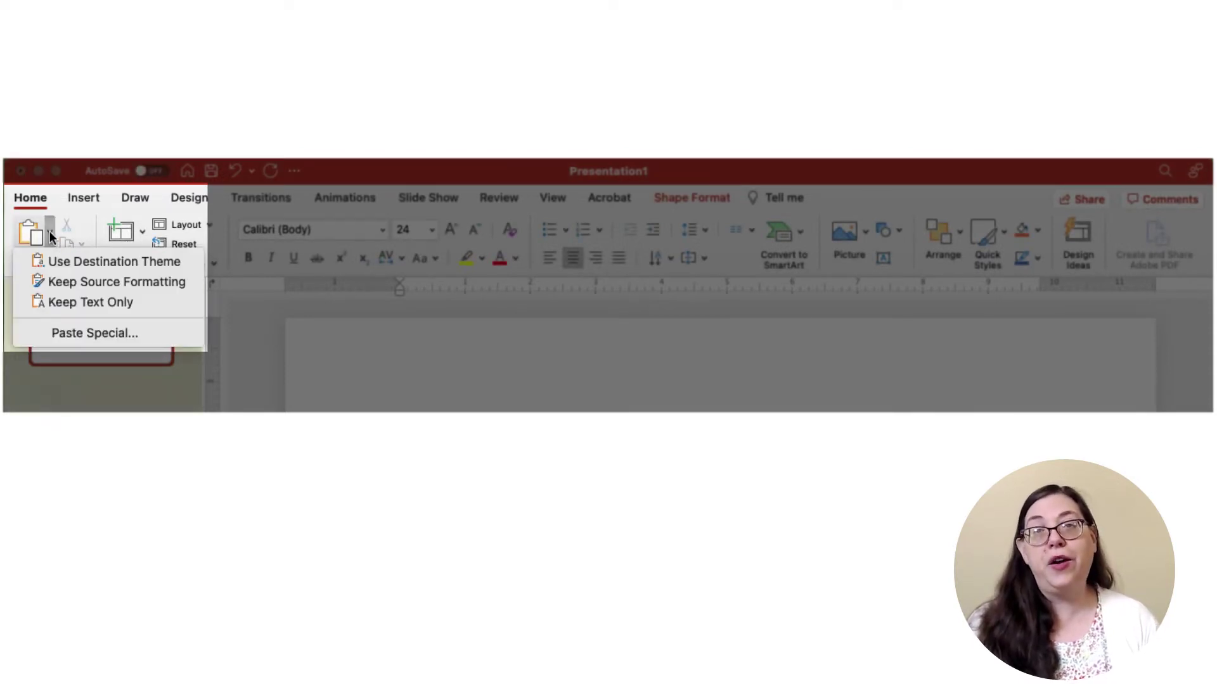
{"action": "left_click", "coordinate": [83, 228]}
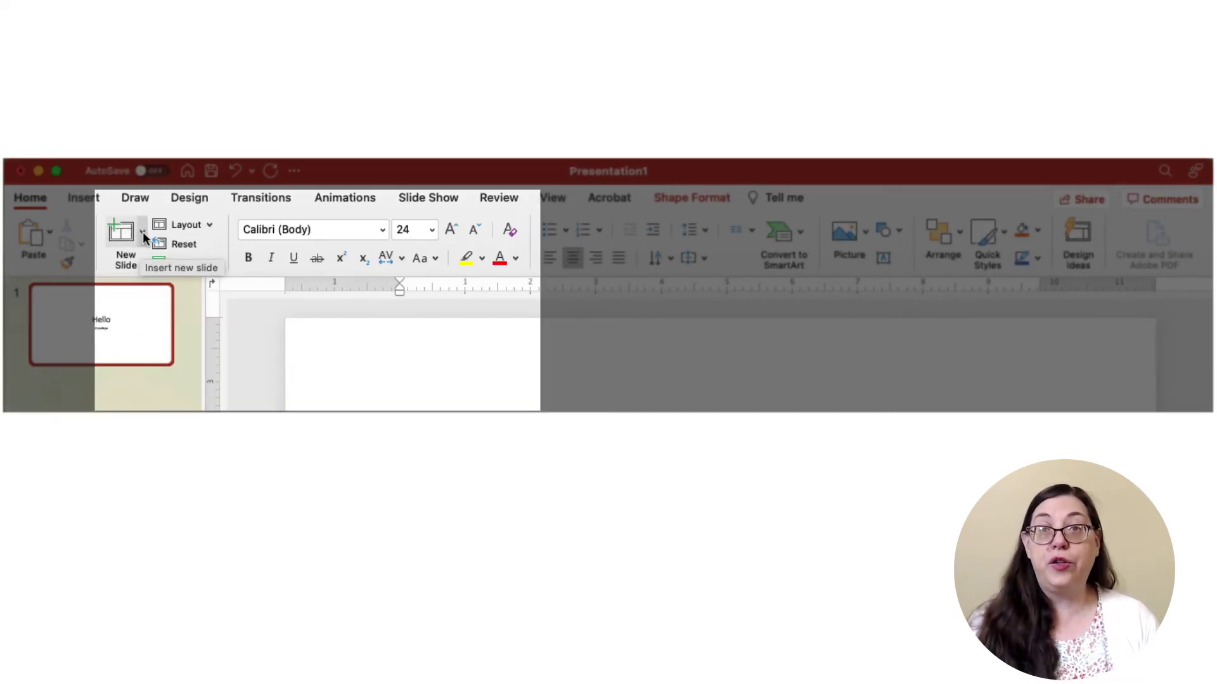
{"action": "left_click", "coordinate": [143, 231]}
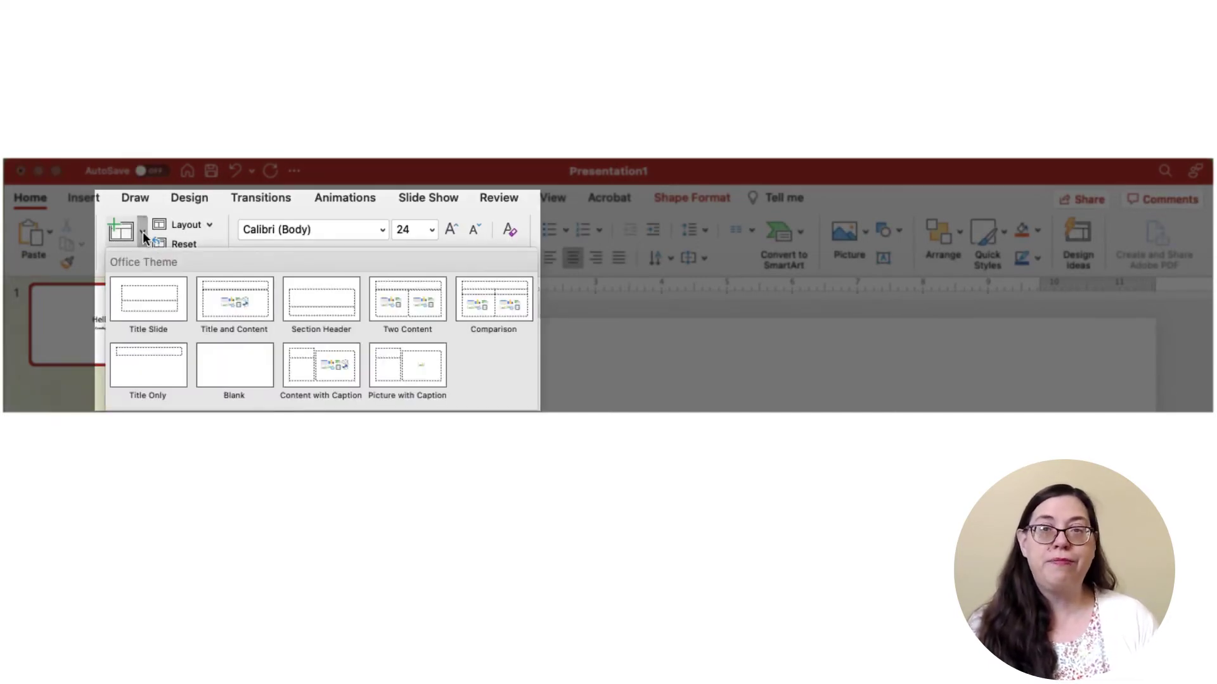
{"action": "left_click", "coordinate": [143, 234]}
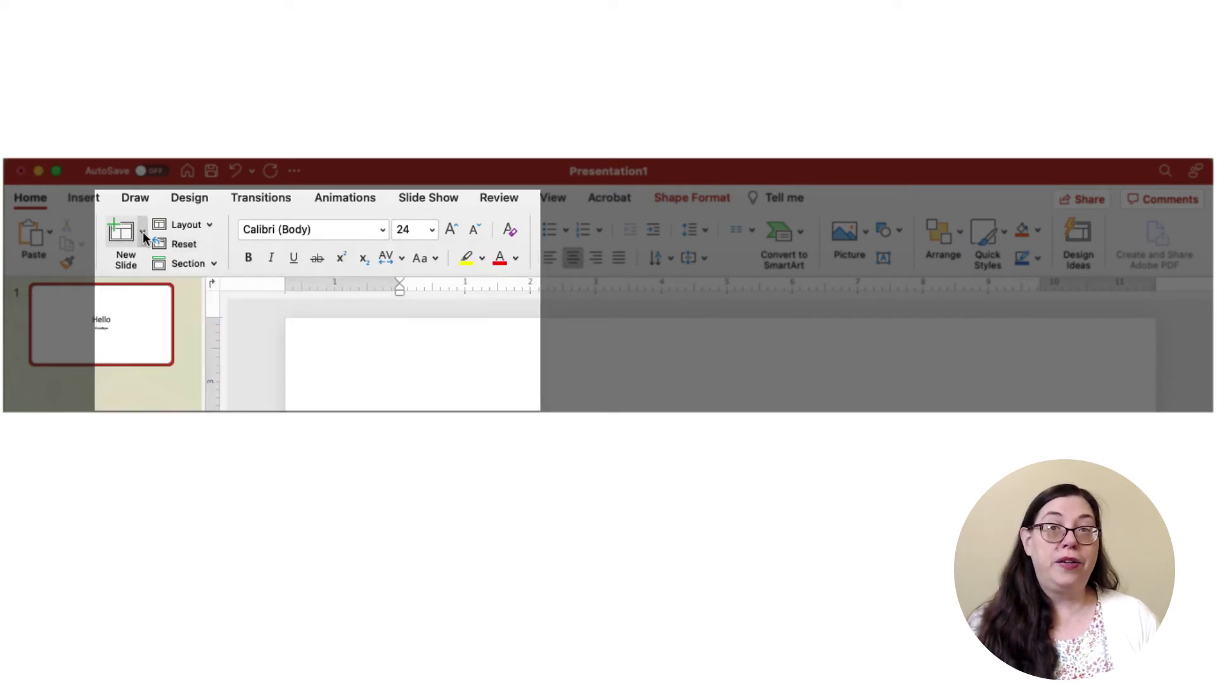
{"action": "left_click", "coordinate": [210, 226]}
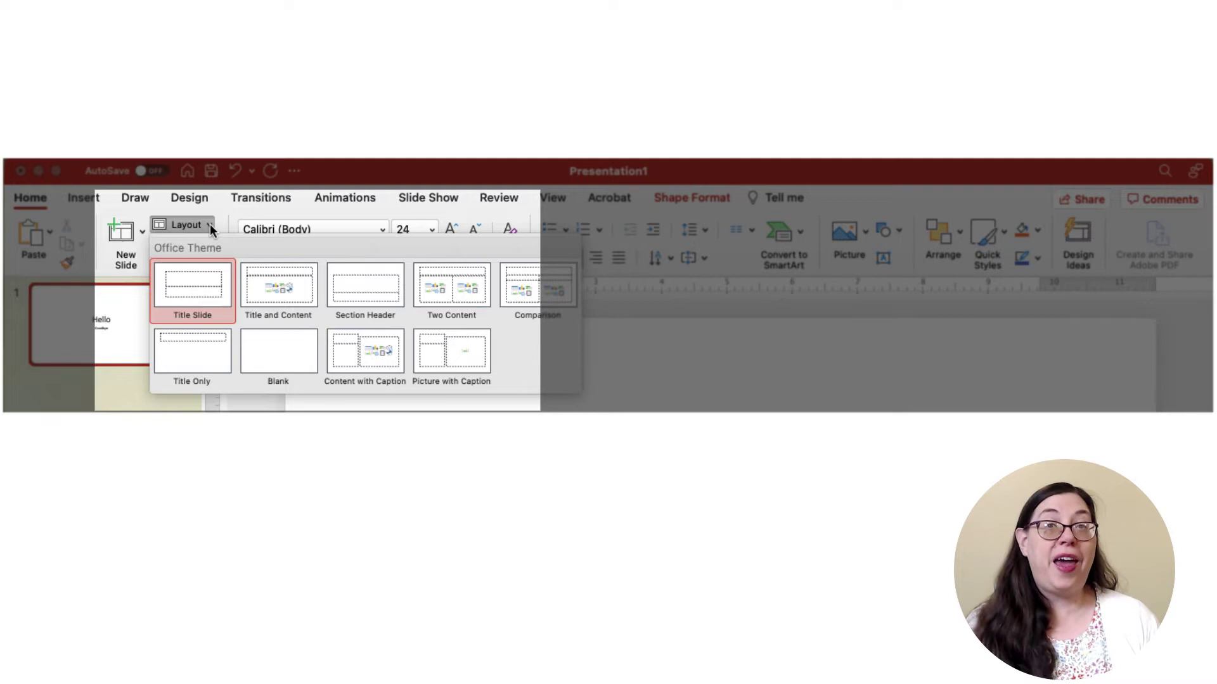
{"action": "left_click", "coordinate": [209, 225]}
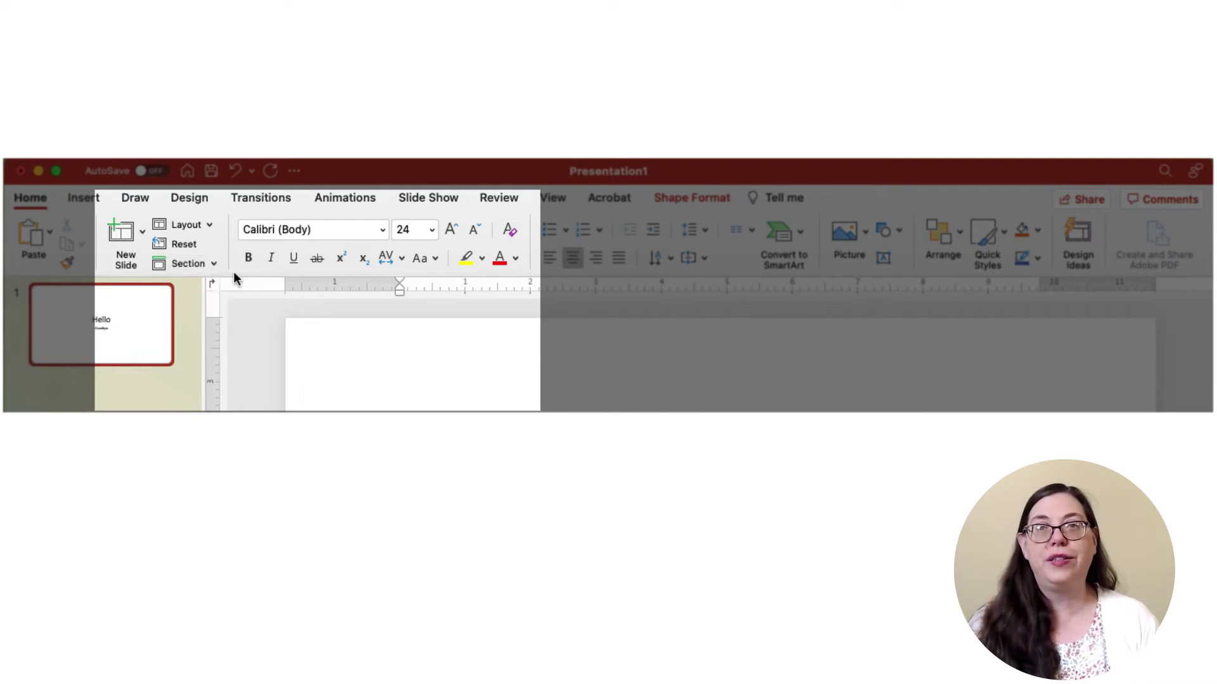
- Preview the font list, font sizes and text colour choices
{"action": "left_click", "coordinate": [383, 230]}
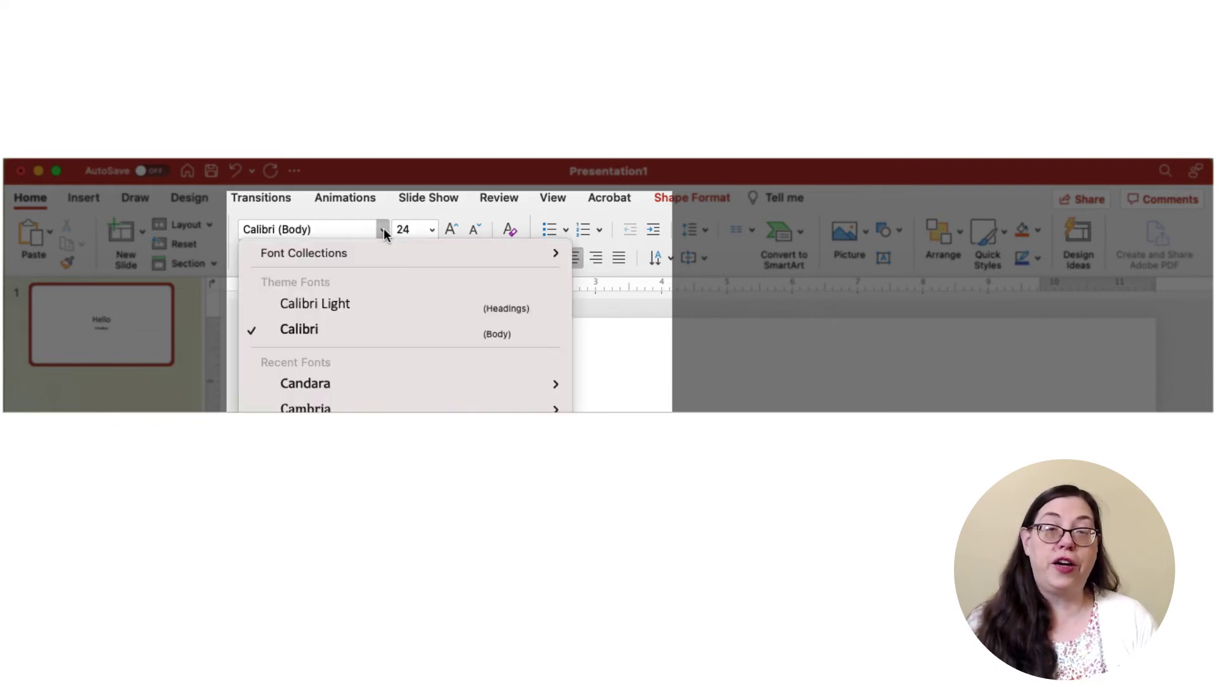
{"action": "left_click", "coordinate": [385, 231]}
{"action": "left_click", "coordinate": [432, 229]}
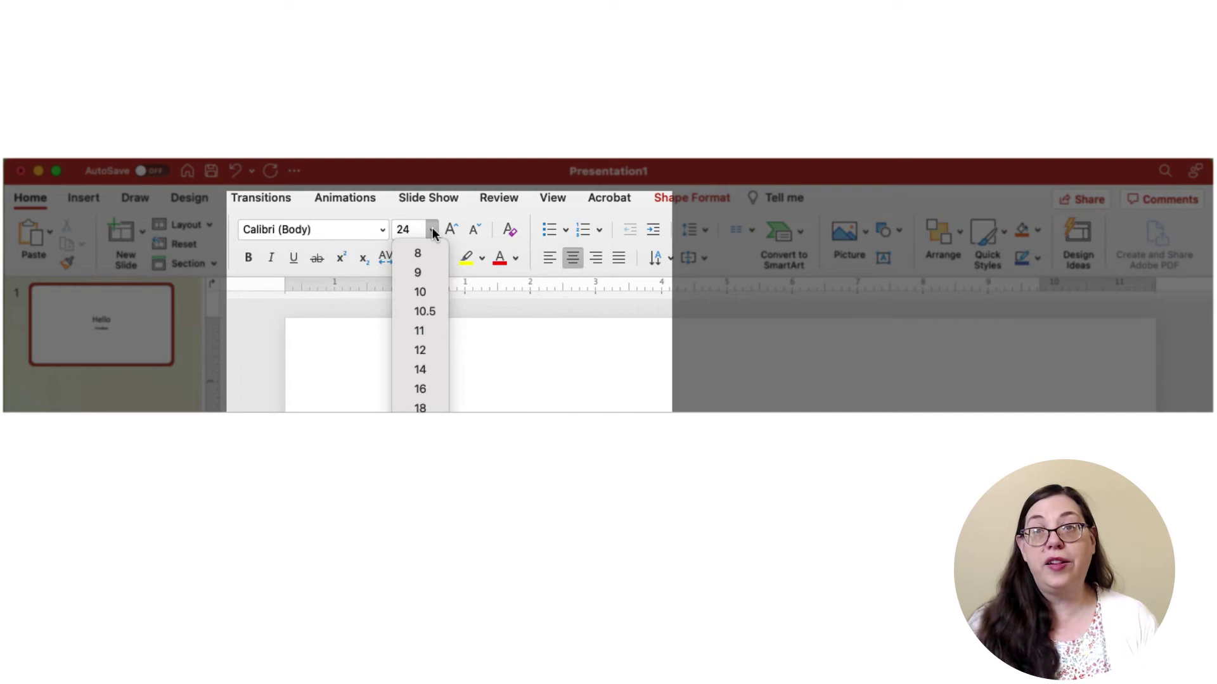
{"action": "left_click", "coordinate": [517, 261]}
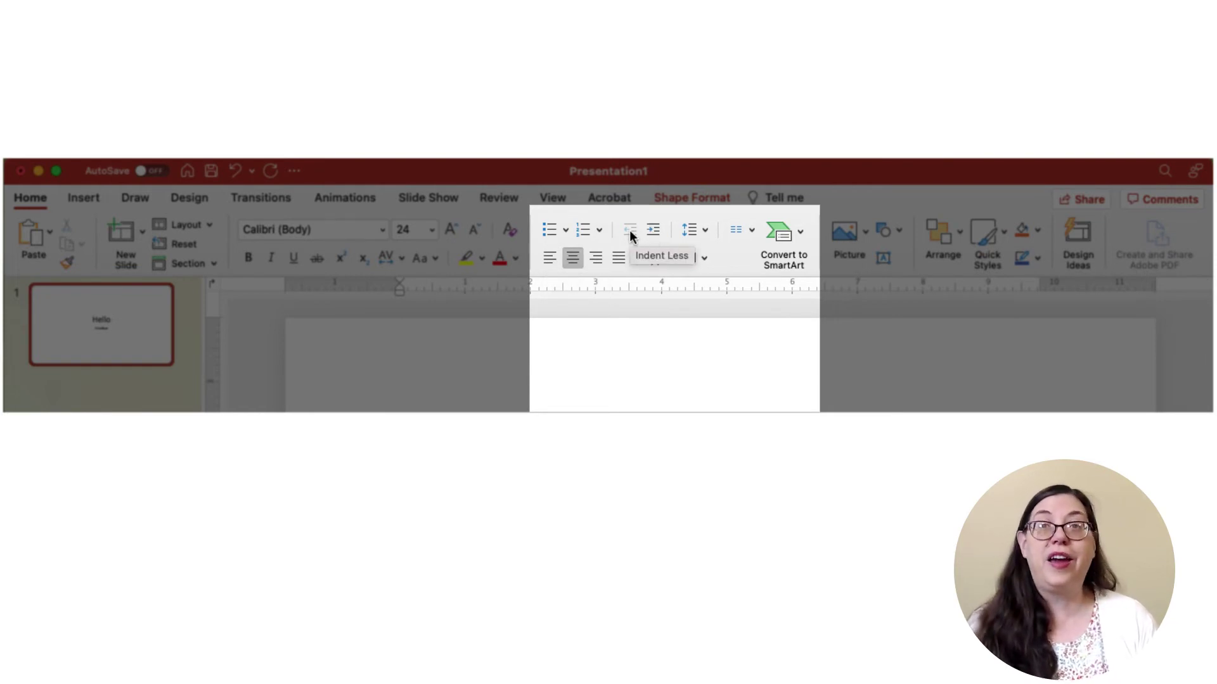
- Preview the line spacing, vertical alignment and text direction options
{"action": "left_click", "coordinate": [702, 231]}
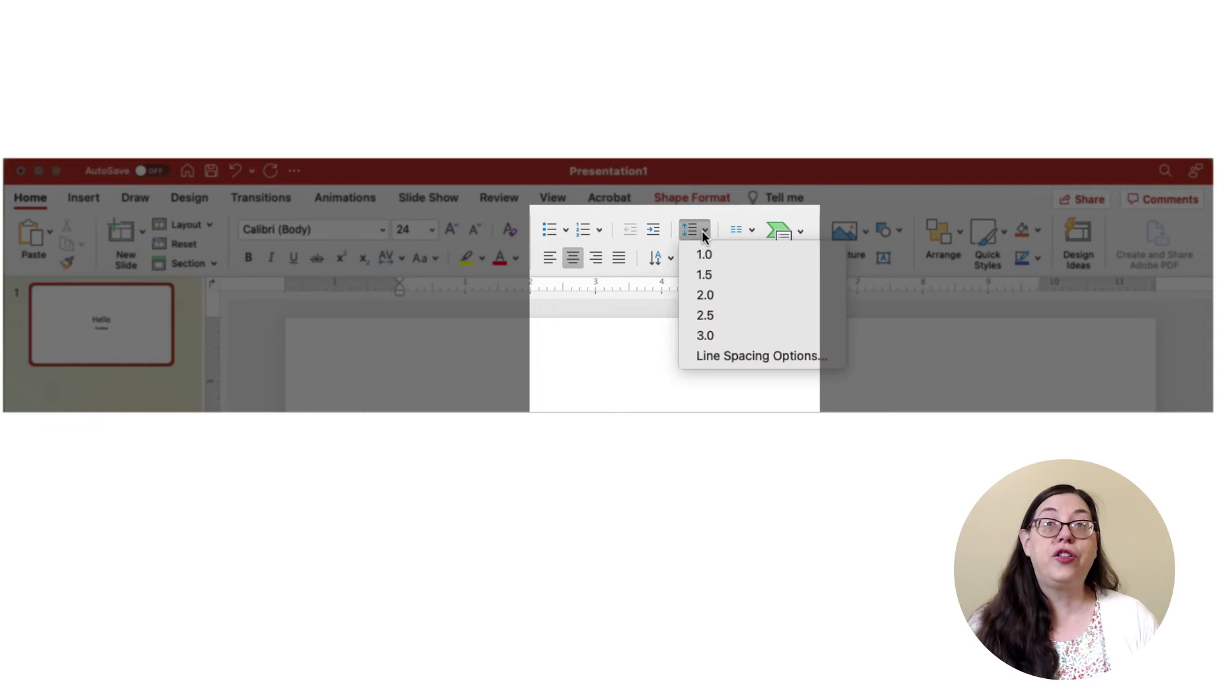
{"action": "left_click", "coordinate": [702, 231]}
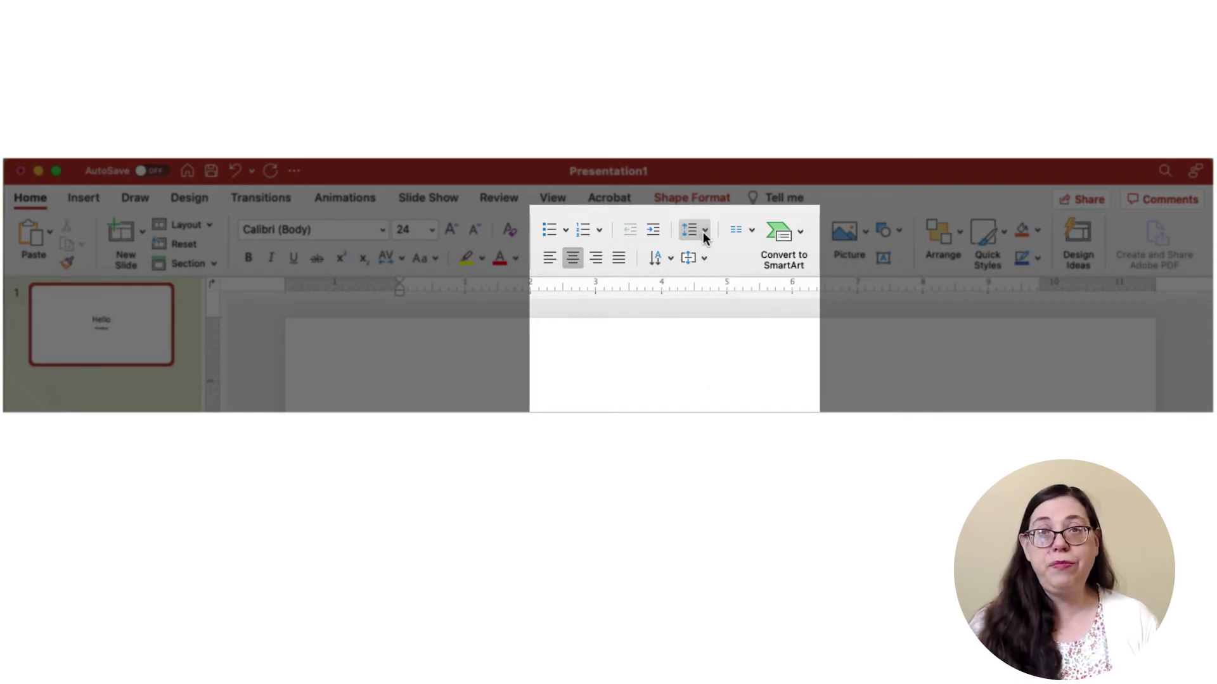
{"action": "left_click", "coordinate": [703, 259]}
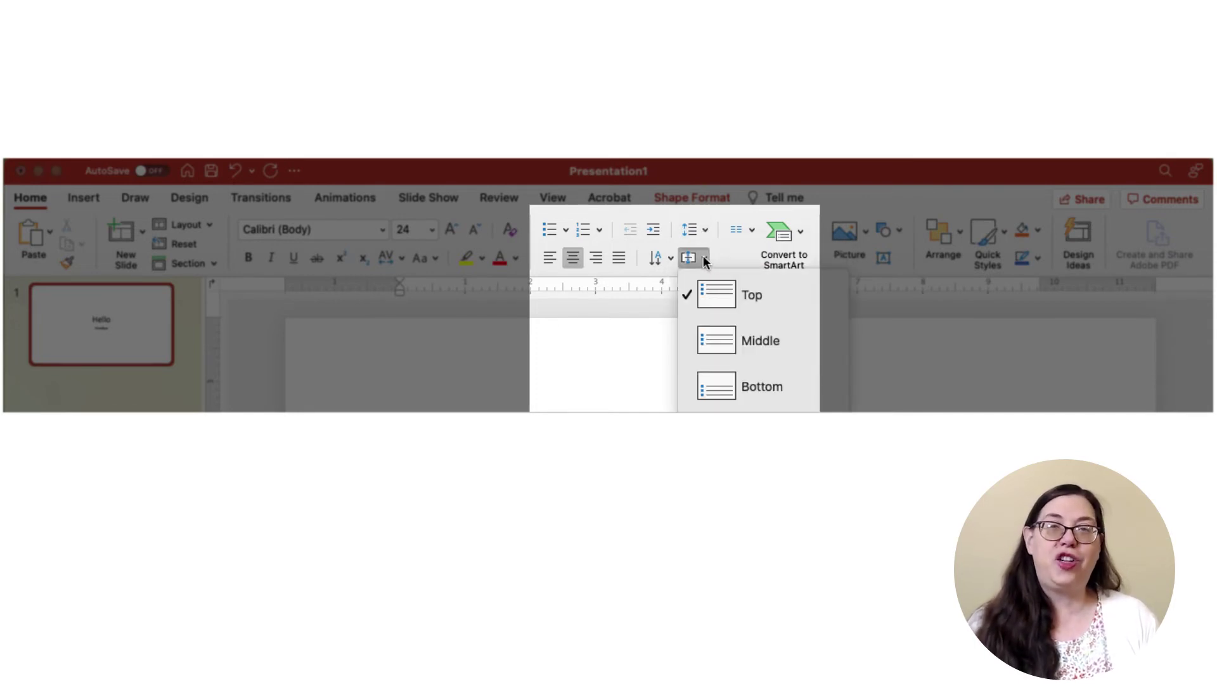
{"action": "left_click", "coordinate": [703, 256]}
{"action": "left_click", "coordinate": [669, 256]}
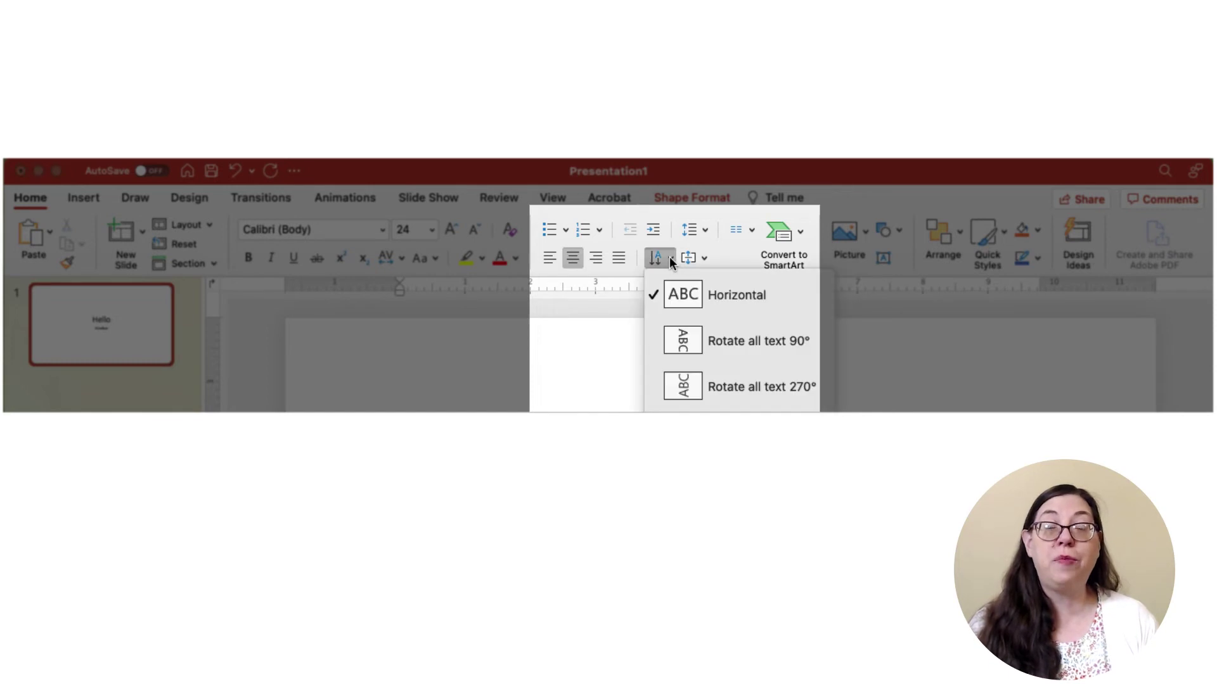
{"action": "left_click", "coordinate": [669, 256]}
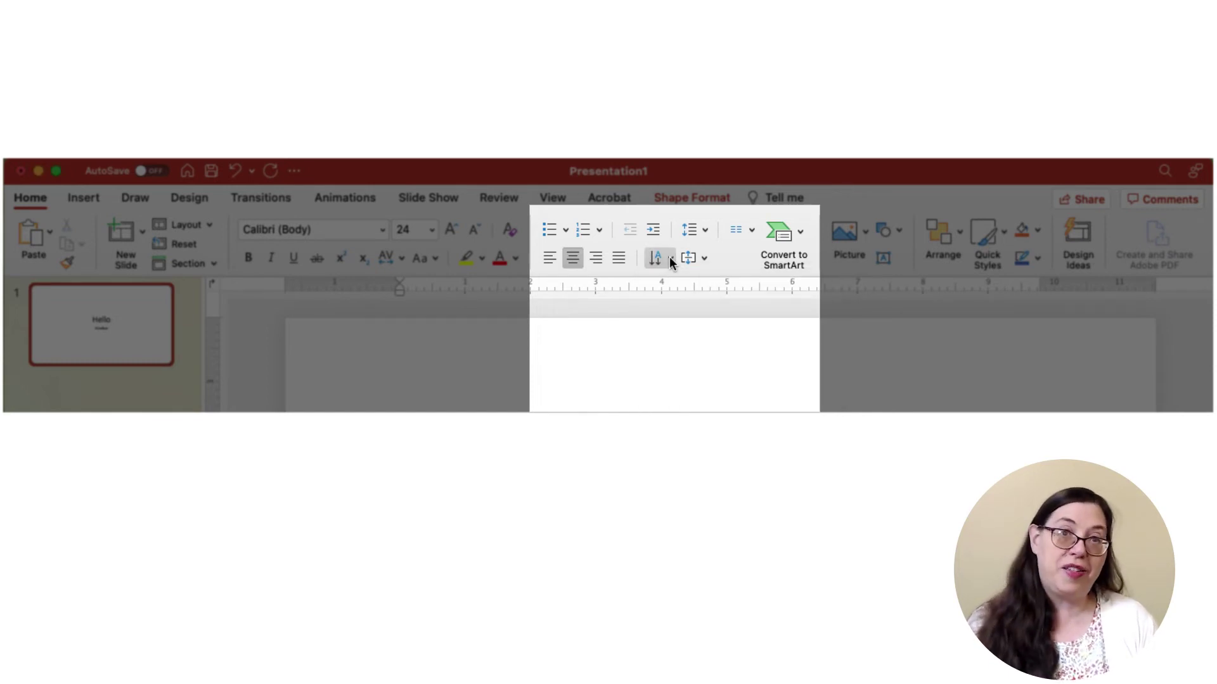
- Browse the shapes gallery, picture insert sources and object ordering options
{"action": "left_click", "coordinate": [899, 234]}
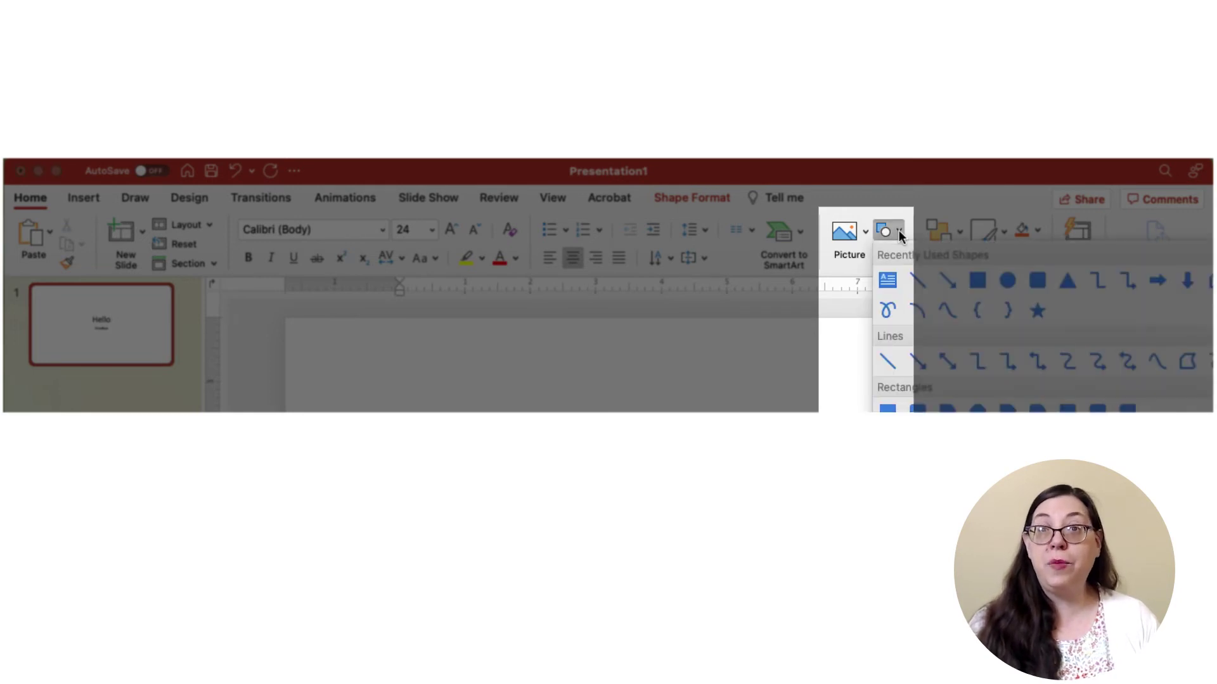
{"action": "left_click", "coordinate": [899, 233]}
{"action": "left_click", "coordinate": [865, 234]}
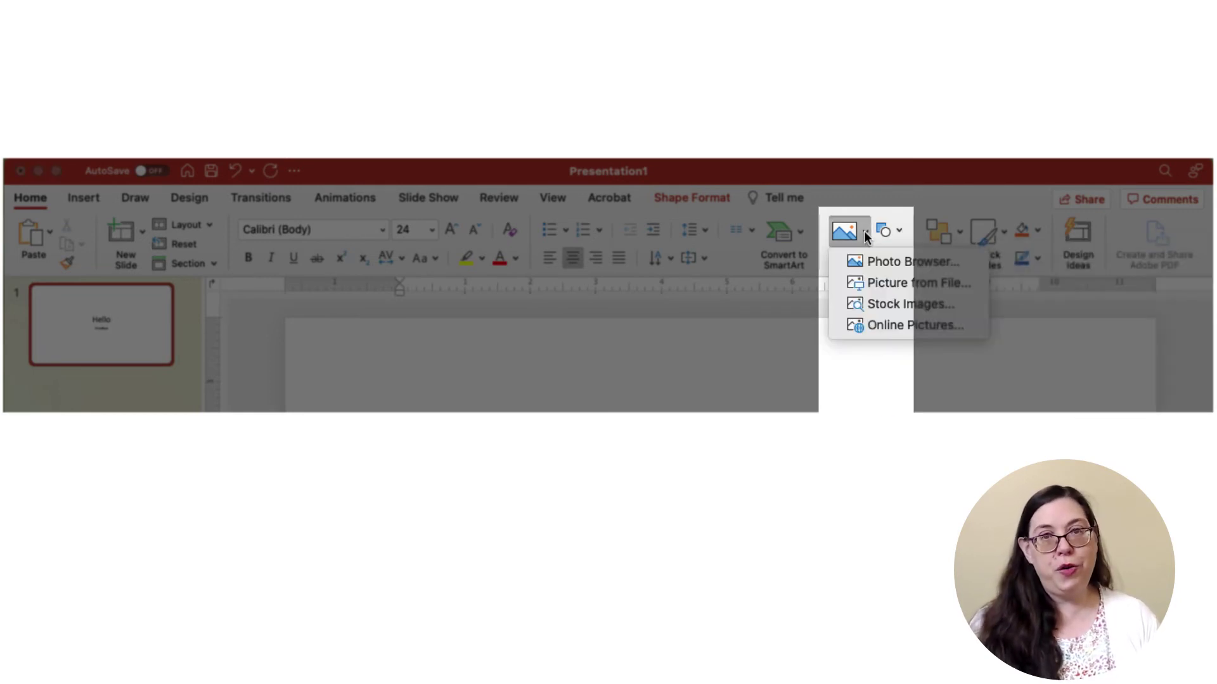
{"action": "left_click", "coordinate": [864, 236]}
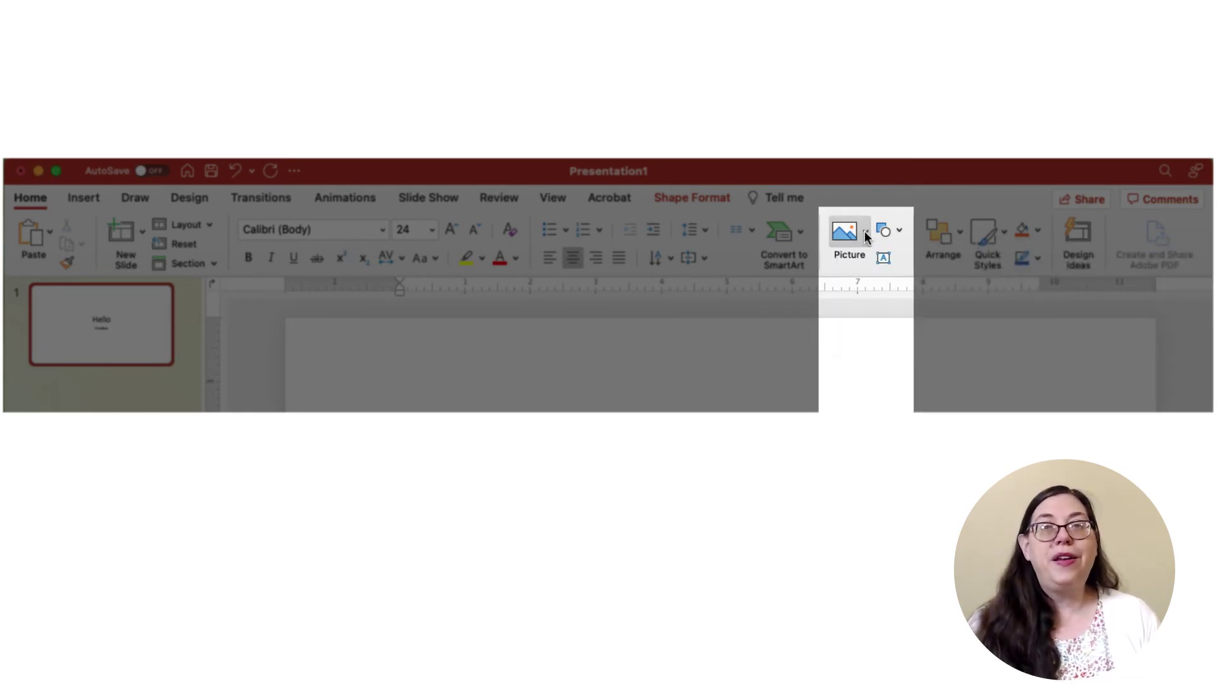
{"action": "left_click", "coordinate": [959, 232]}
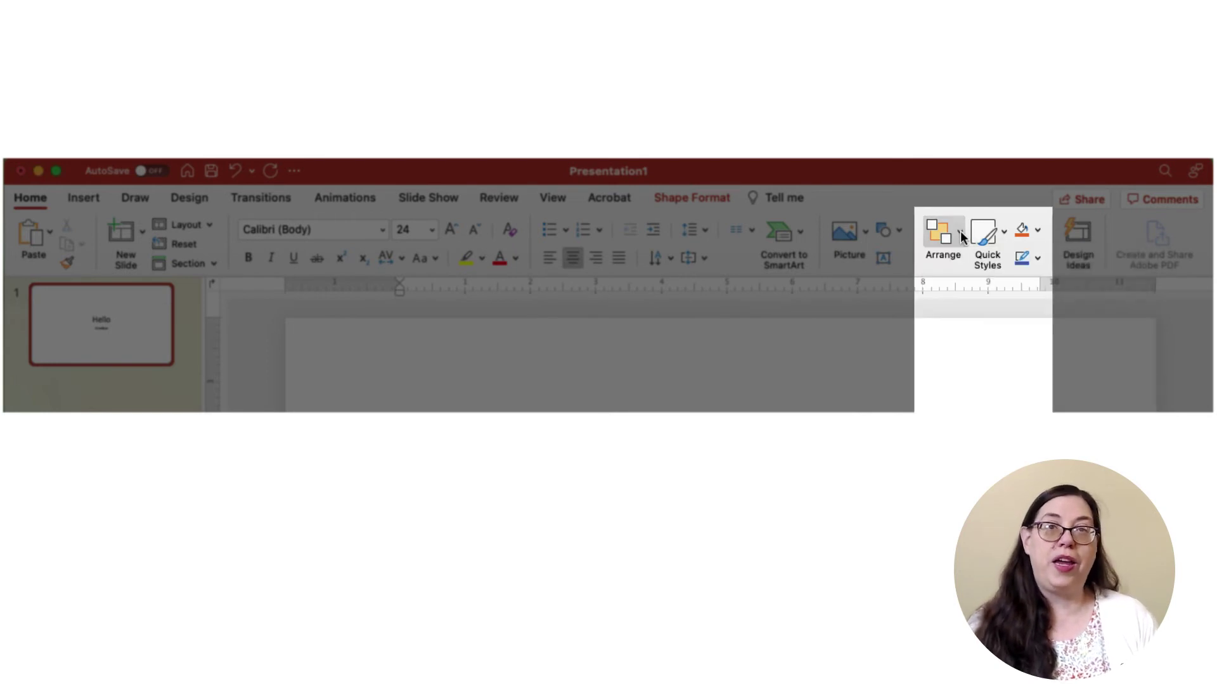
- Preview shape fill and outline choices, then open Design Ideas for the Hello slide
{"action": "left_click", "coordinate": [1038, 235]}
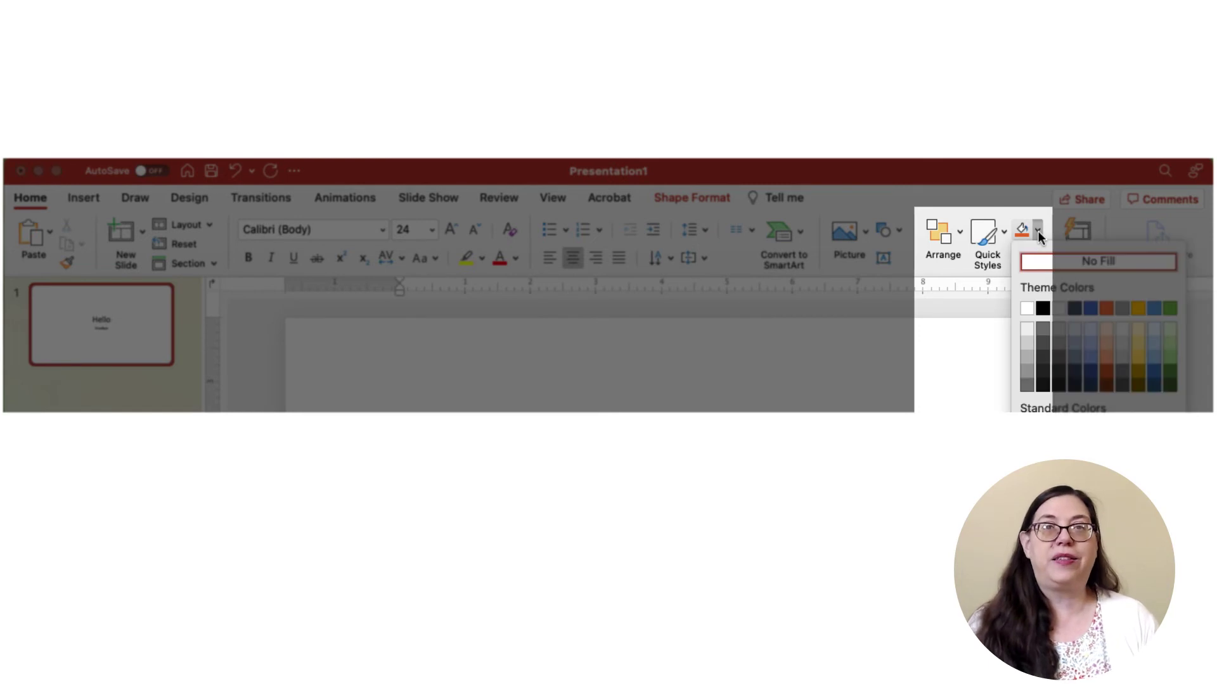
{"action": "left_click", "coordinate": [1038, 235]}
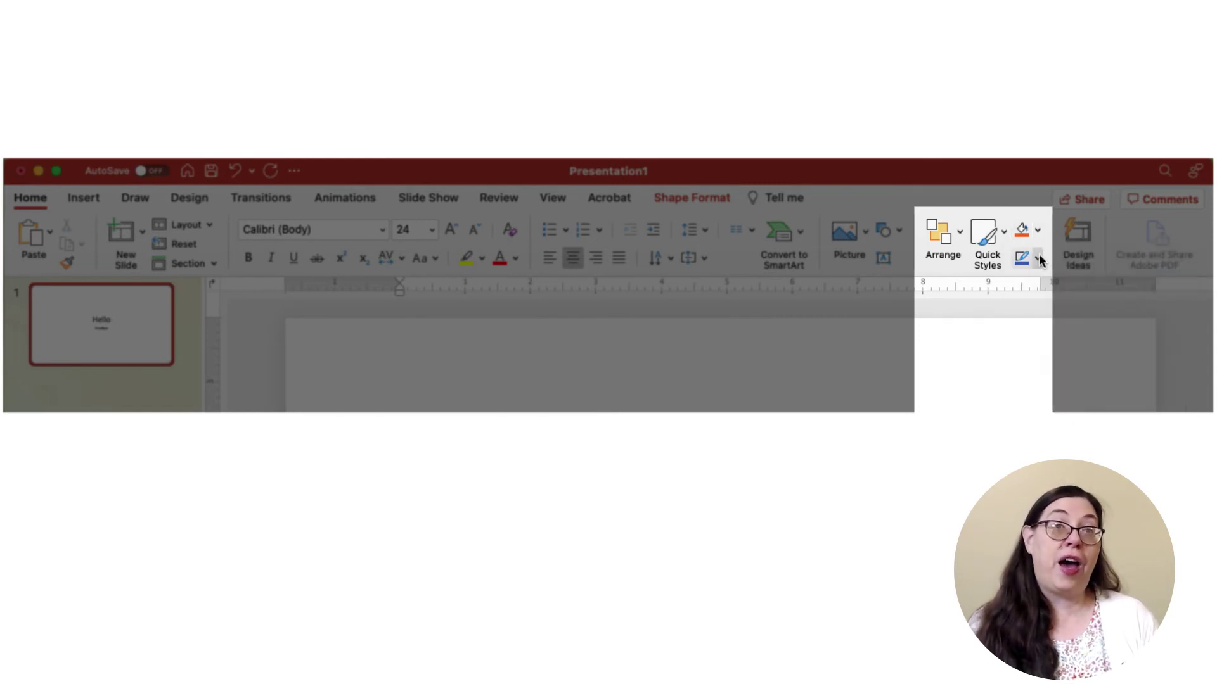
{"action": "left_click", "coordinate": [1039, 259]}
{"action": "left_click", "coordinate": [1039, 260]}
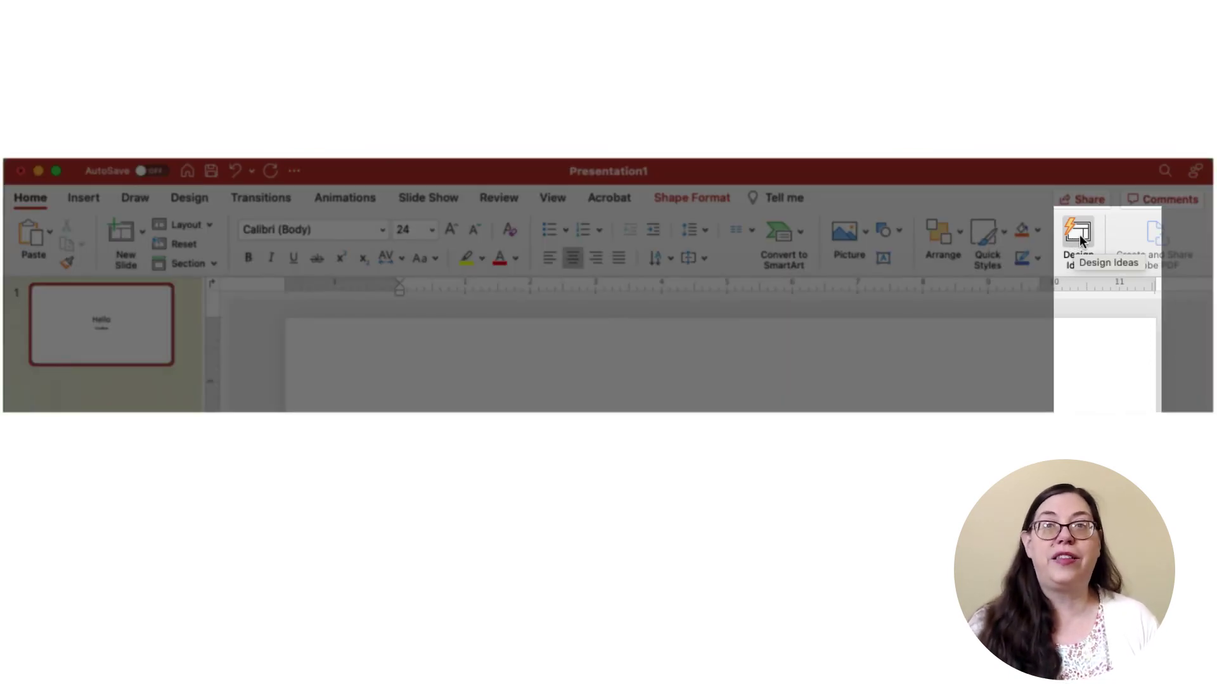
{"action": "left_click", "coordinate": [1081, 240]}
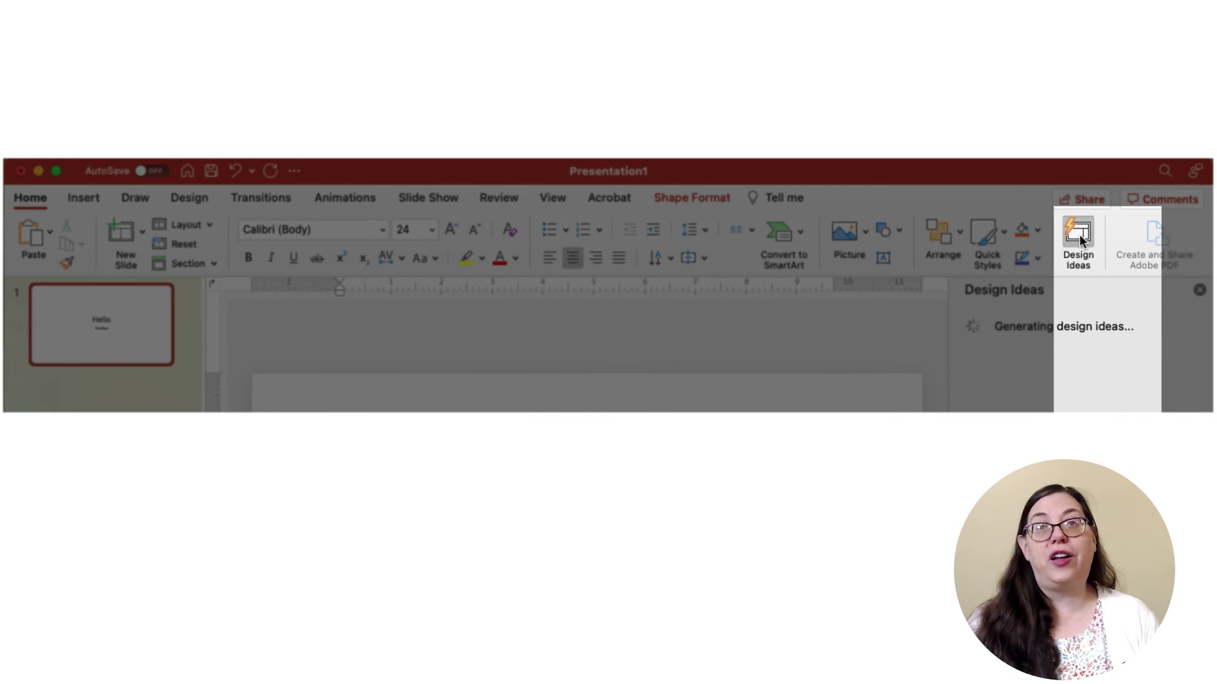